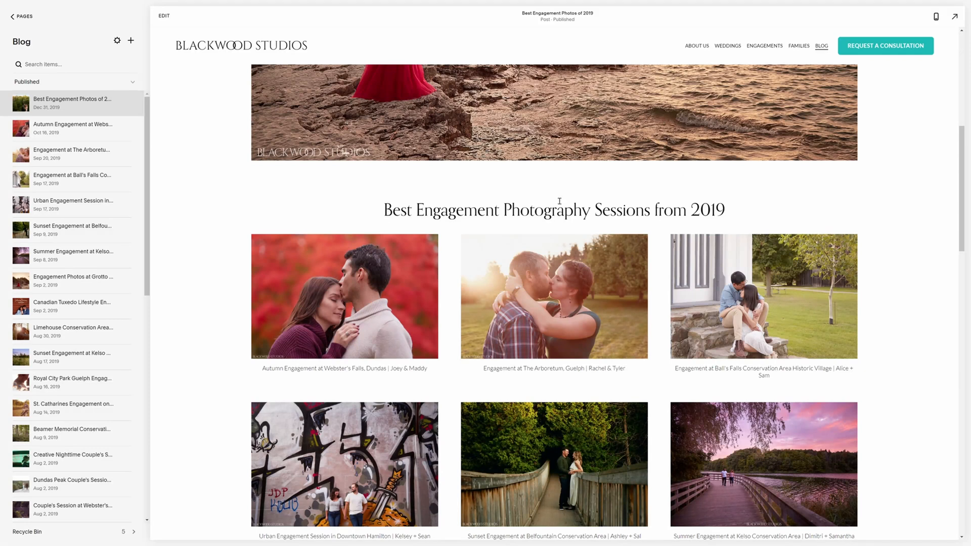
Look through the grid of engagement sessions in the 2019 retrospective post and open that post's options
scroll(901, 262, down, 3)
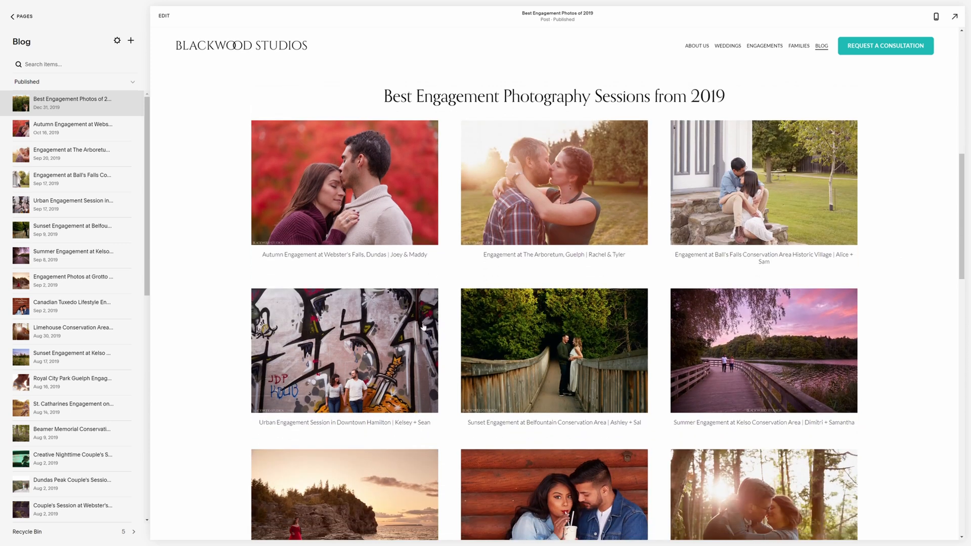
scroll(835, 366, down, 12)
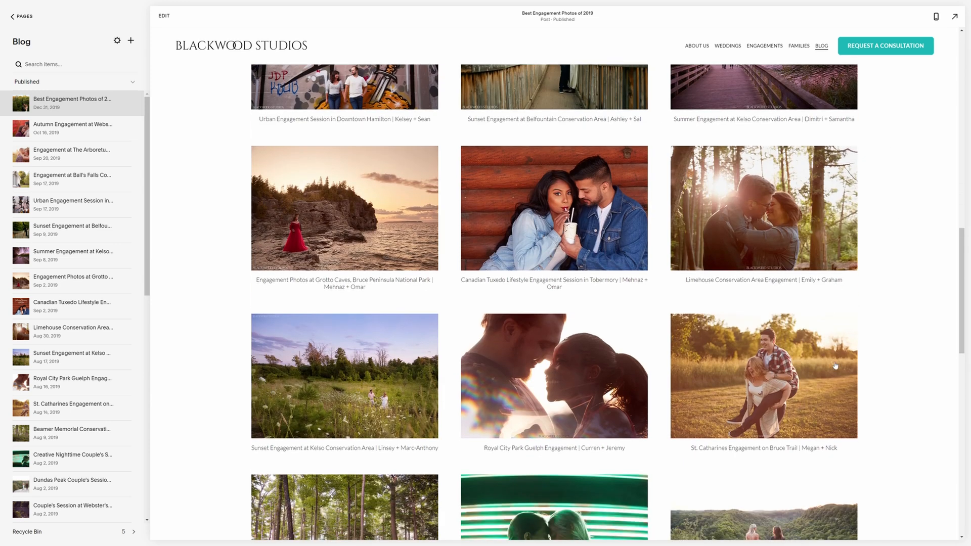
scroll(835, 366, down, 10)
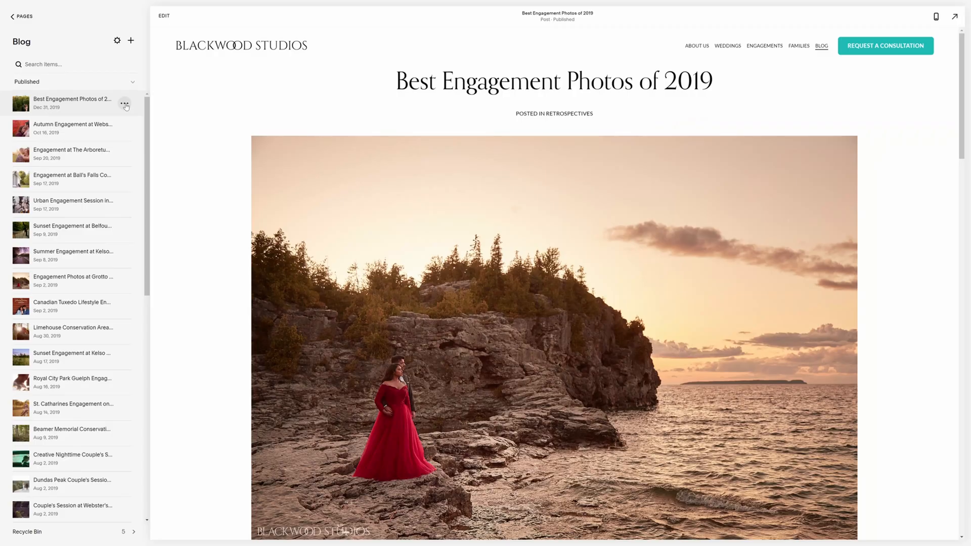
click(123, 101)
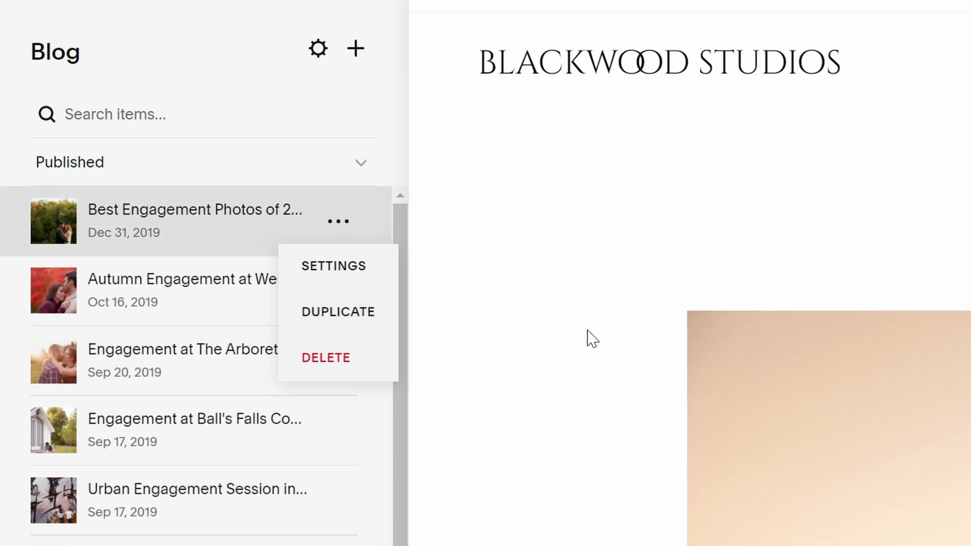
Create a new blog post titled "Best Engagement Photos of 2021"
click(363, 49)
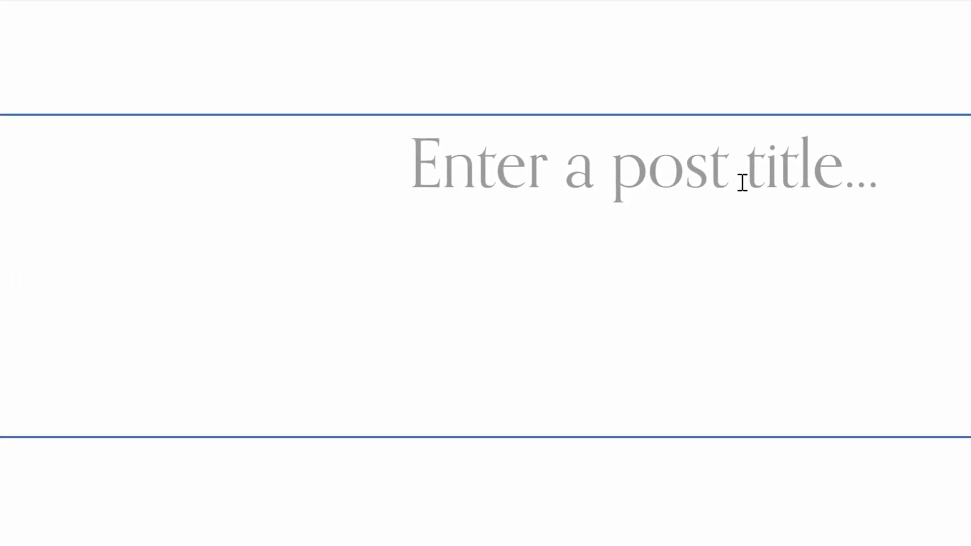
text(Best Engagement)
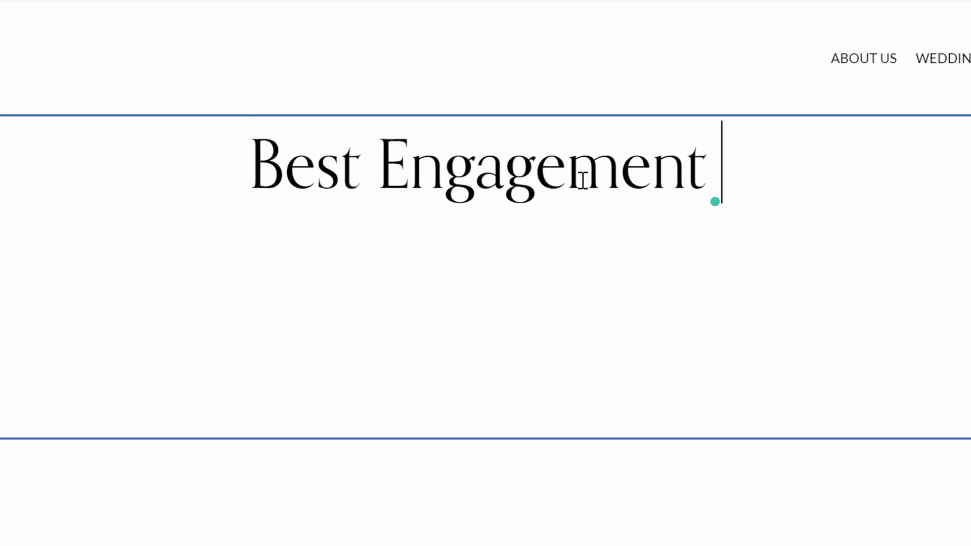
text( Photos of 2021)
key(Return)
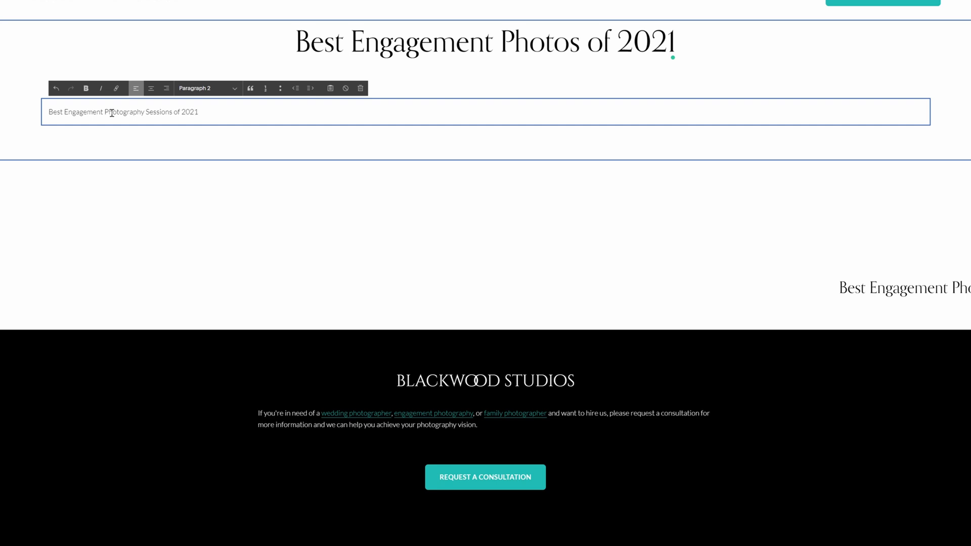
Format the line "Best Engagement Photography Sessions of 2021" in the post body as a centered Heading 2
key(ctrl+alt+2)
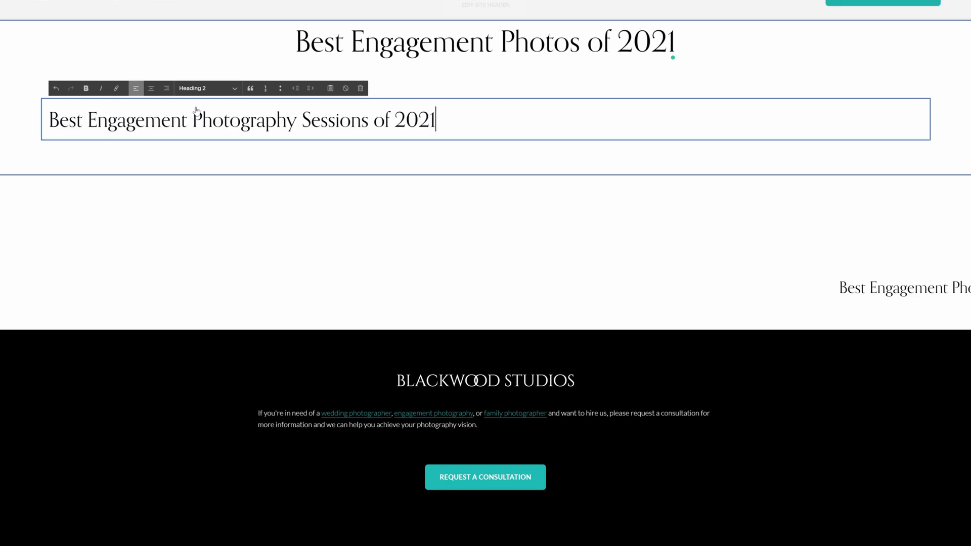
click(151, 88)
click(523, 184)
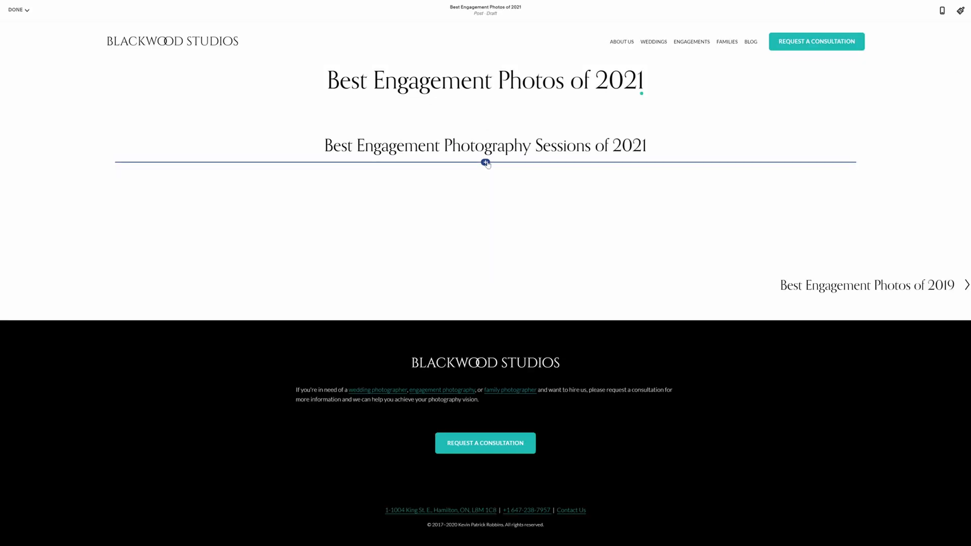
click(486, 128)
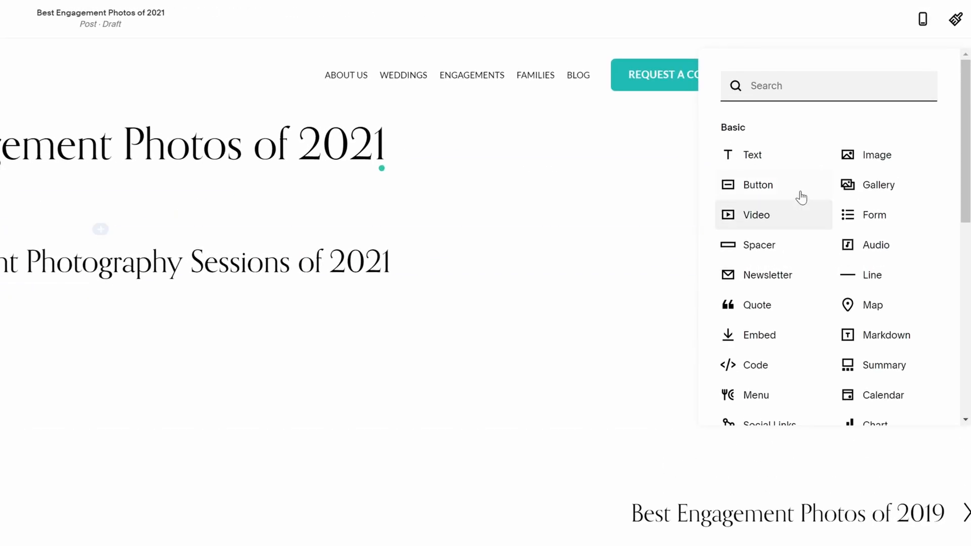
click(888, 163)
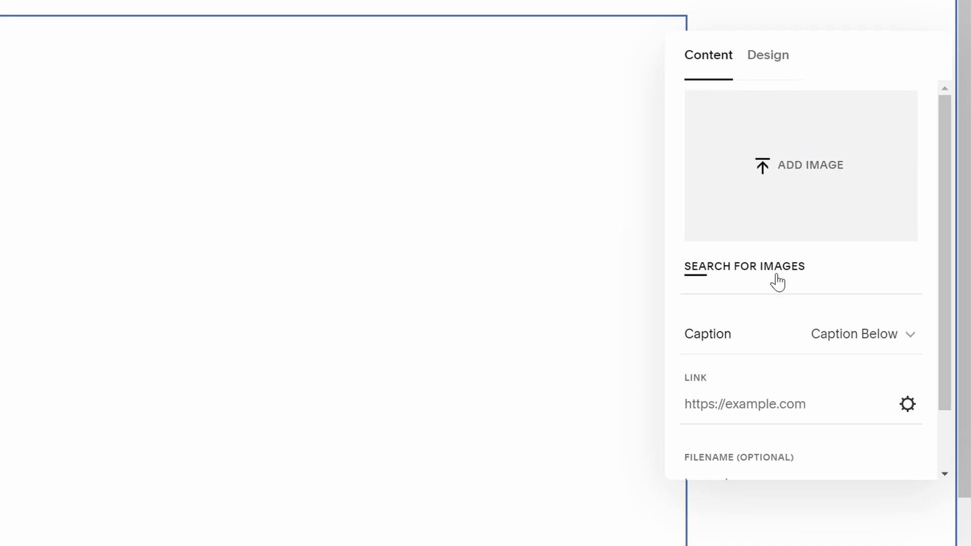
click(776, 275)
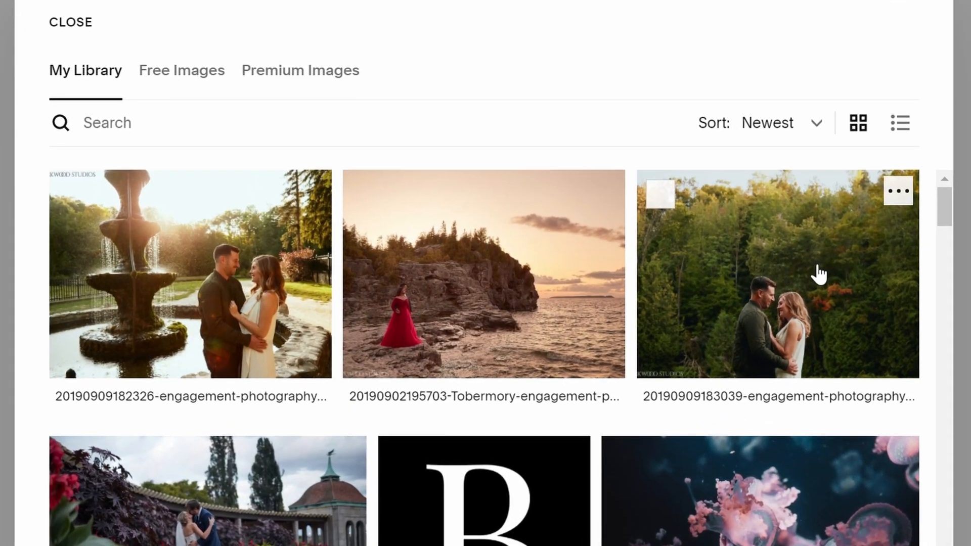
click(698, 227)
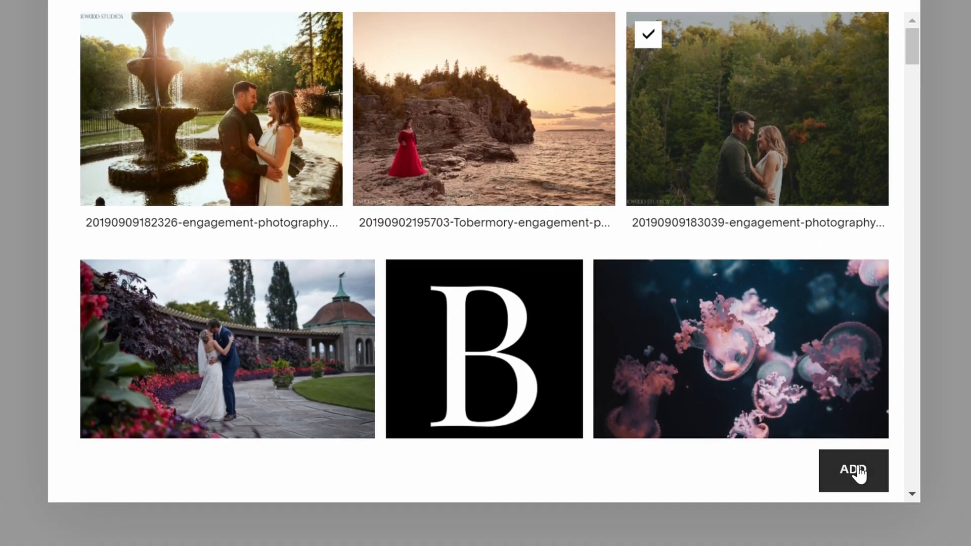
click(854, 473)
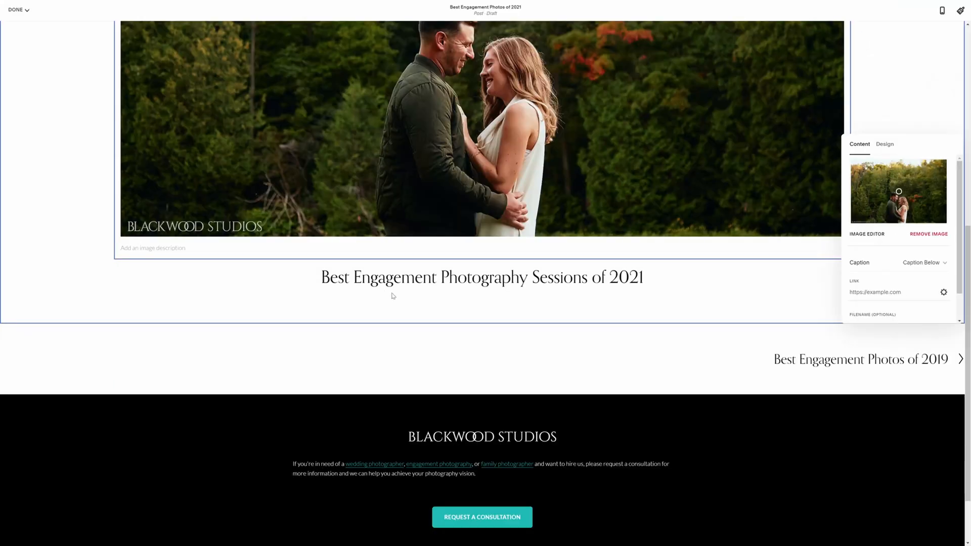
Insert a spacer between the couple's photo and the heading
click(473, 300)
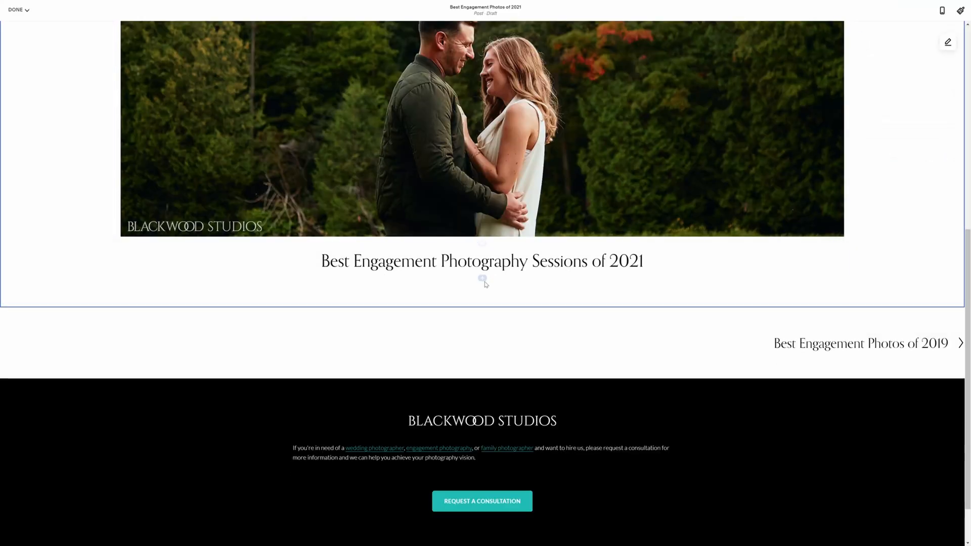
click(481, 244)
click(862, 253)
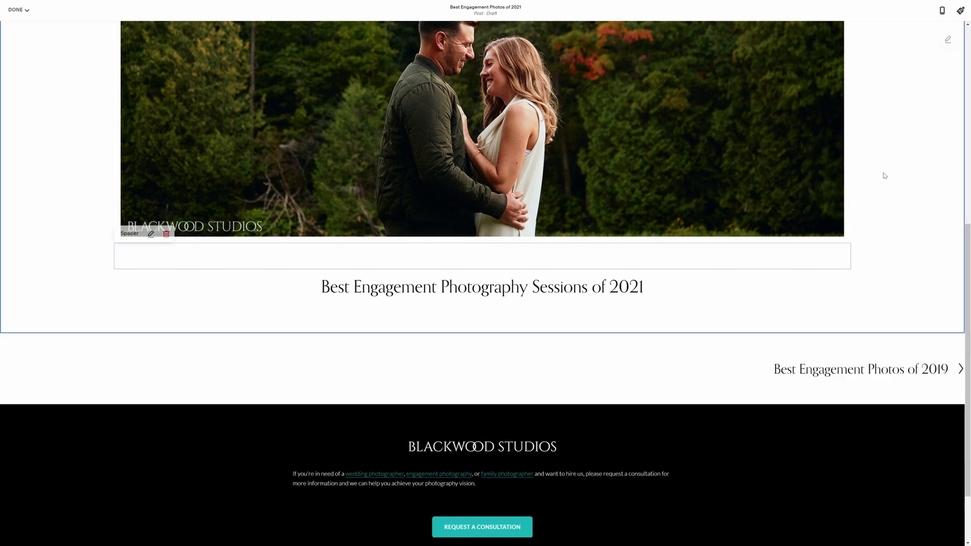
Insert a wall-style summary block below the "Best Engagement Photography Sessions of 2021" heading
click(482, 303)
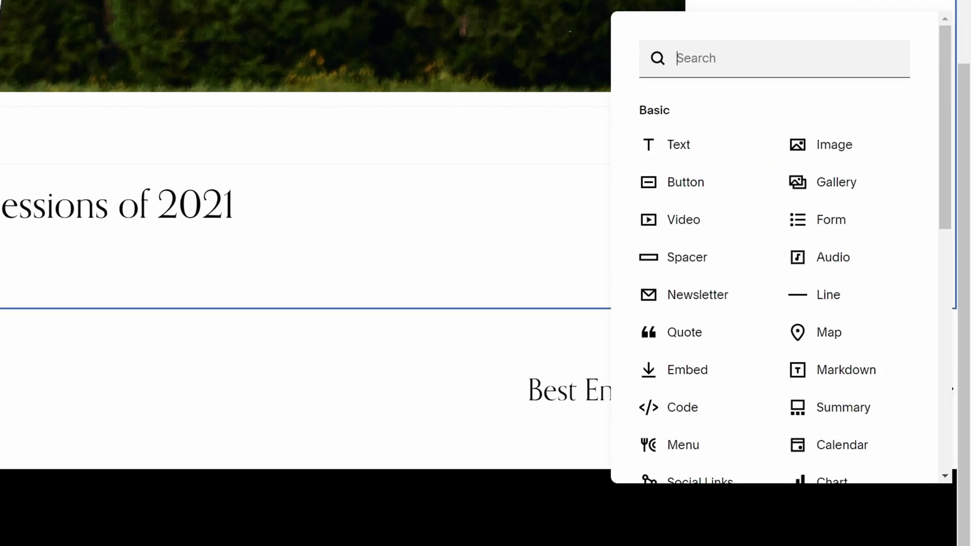
scroll(884, 242, down, 3)
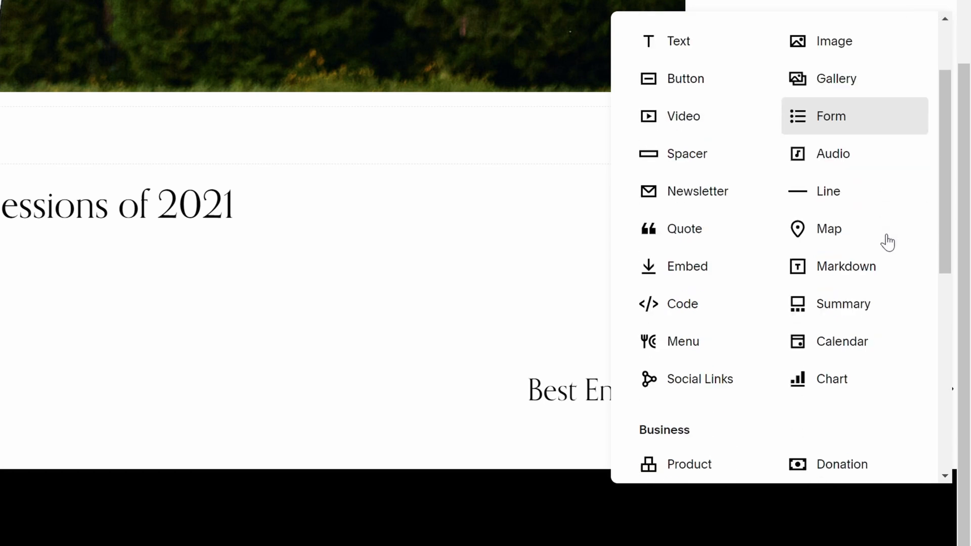
click(864, 241)
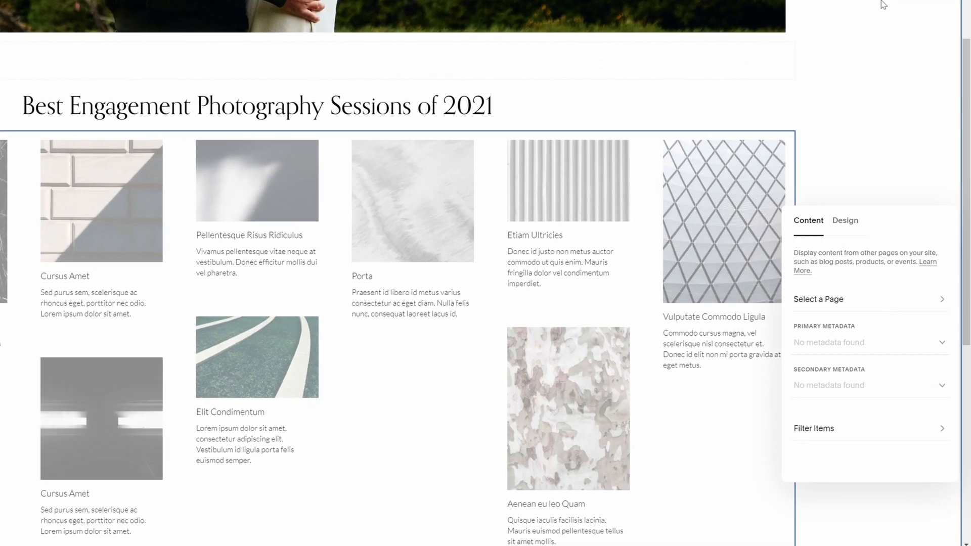
scroll(882, 4, down, 3)
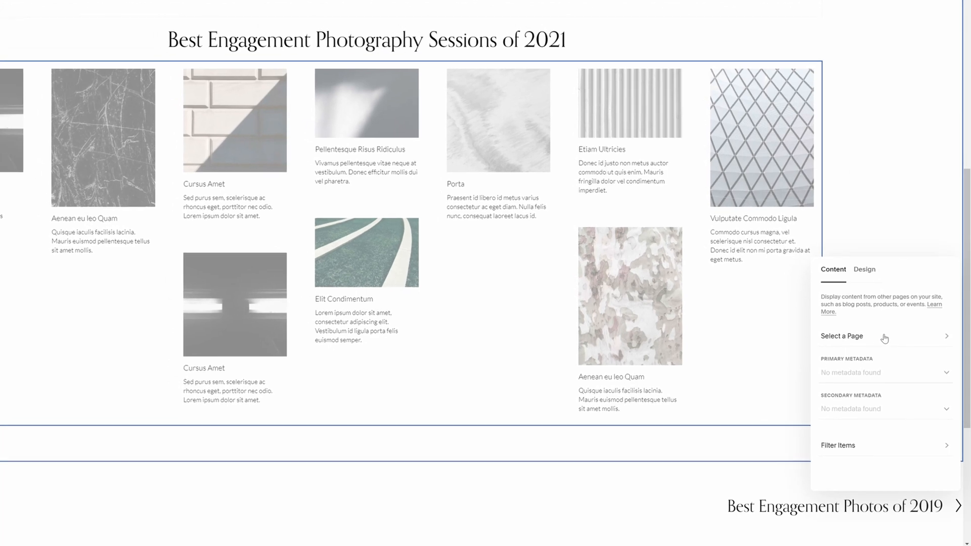
Set the summary block's source page to Blog and its primary metadata to Location
click(881, 332)
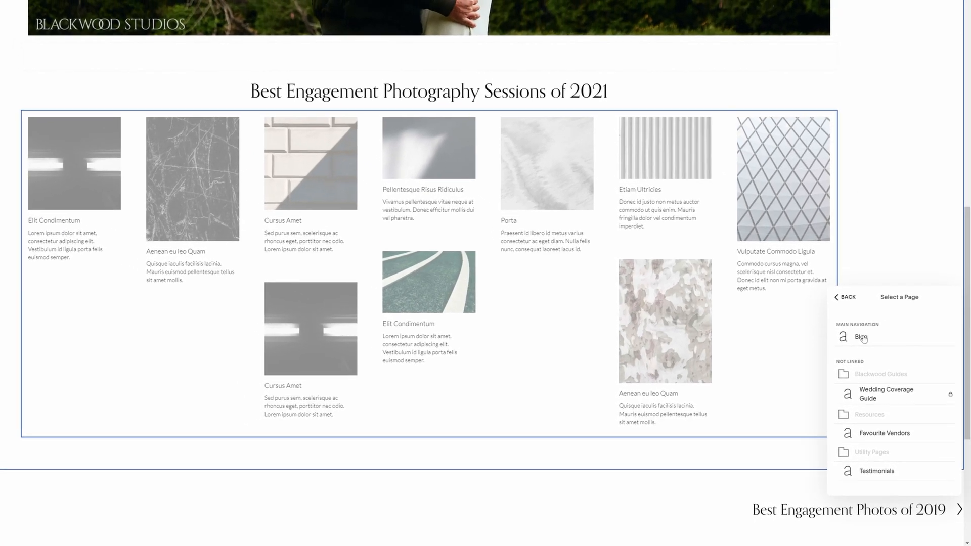
click(859, 331)
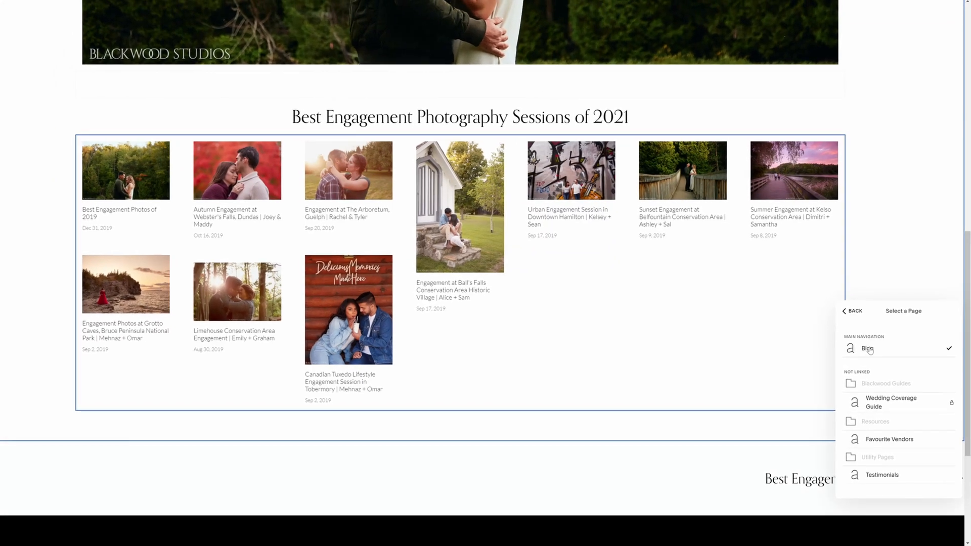
click(848, 304)
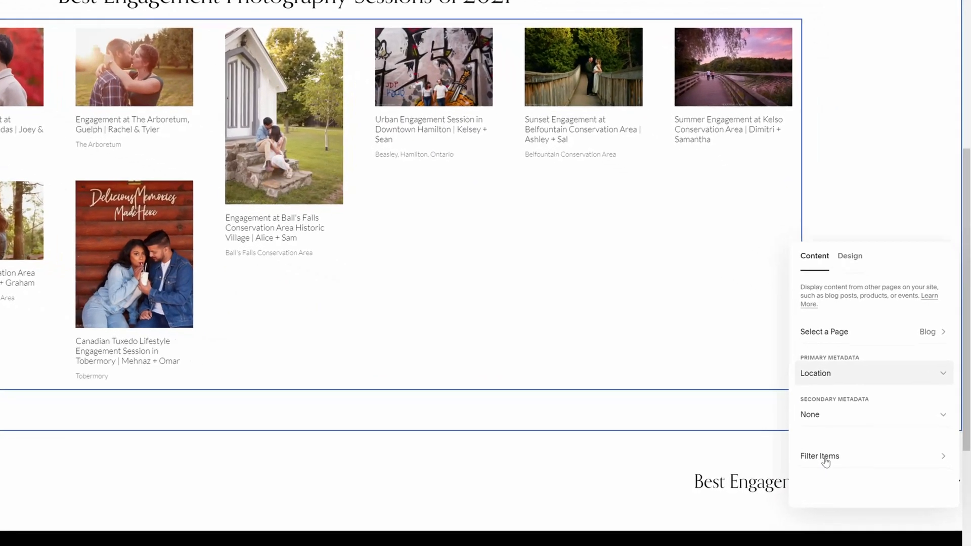
Filter the summary block's items to the Engagements category and the 2019 tag
click(851, 461)
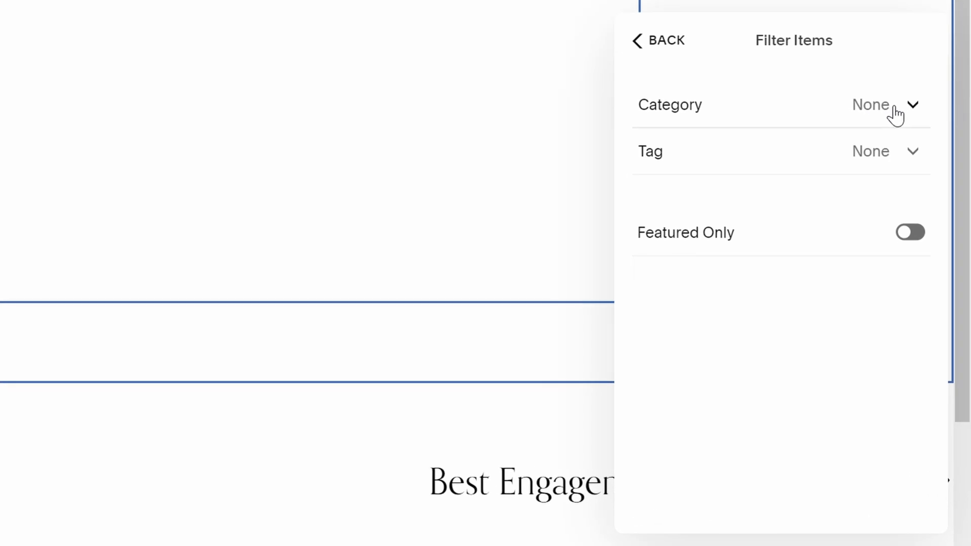
click(895, 108)
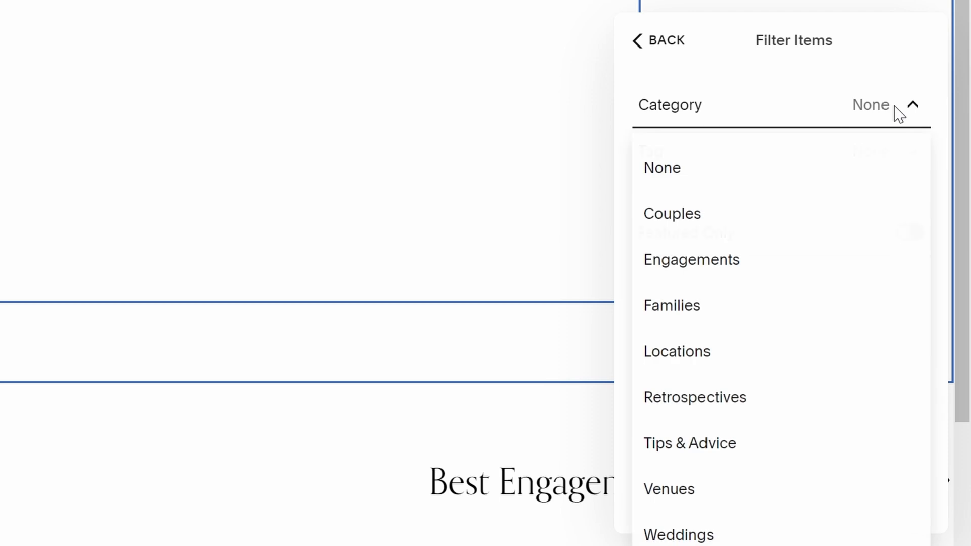
click(756, 277)
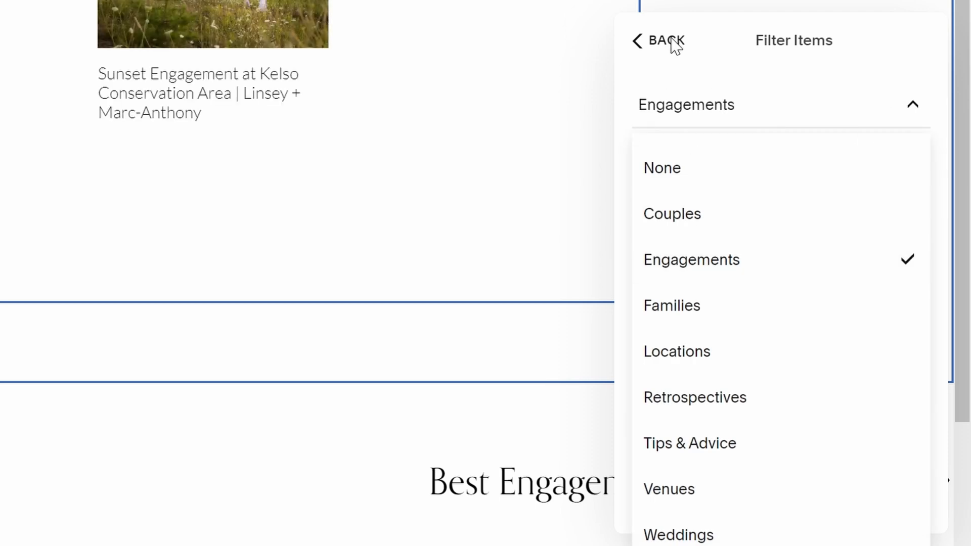
click(790, 85)
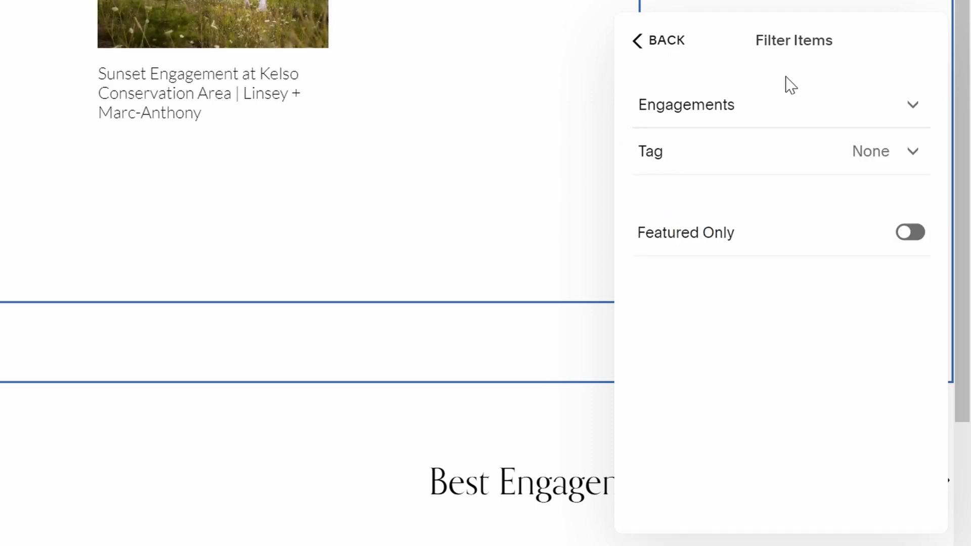
click(912, 161)
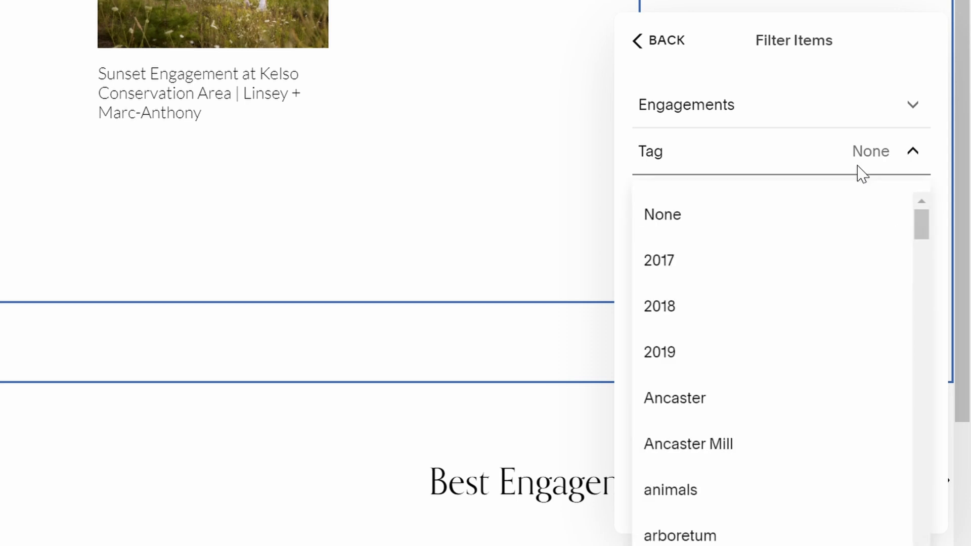
click(677, 362)
click(877, 49)
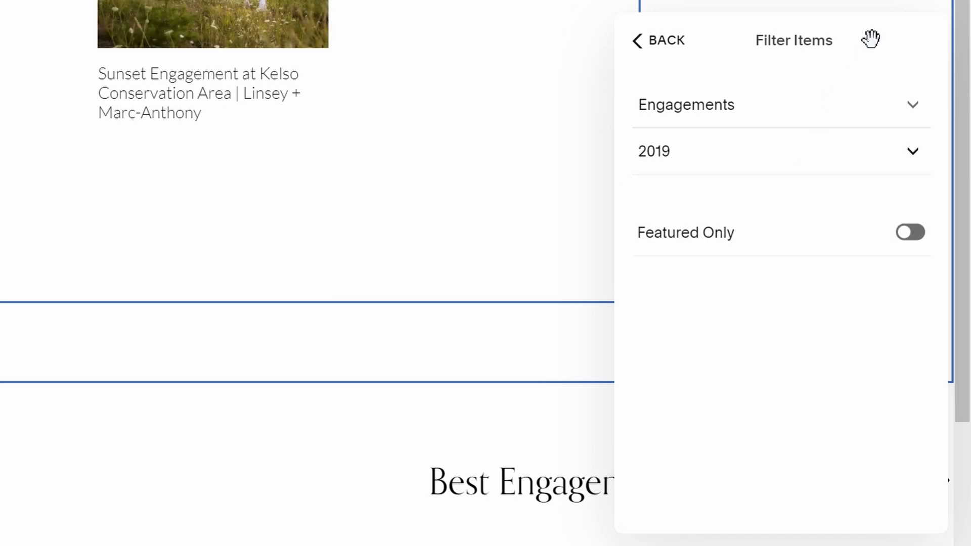
click(665, 43)
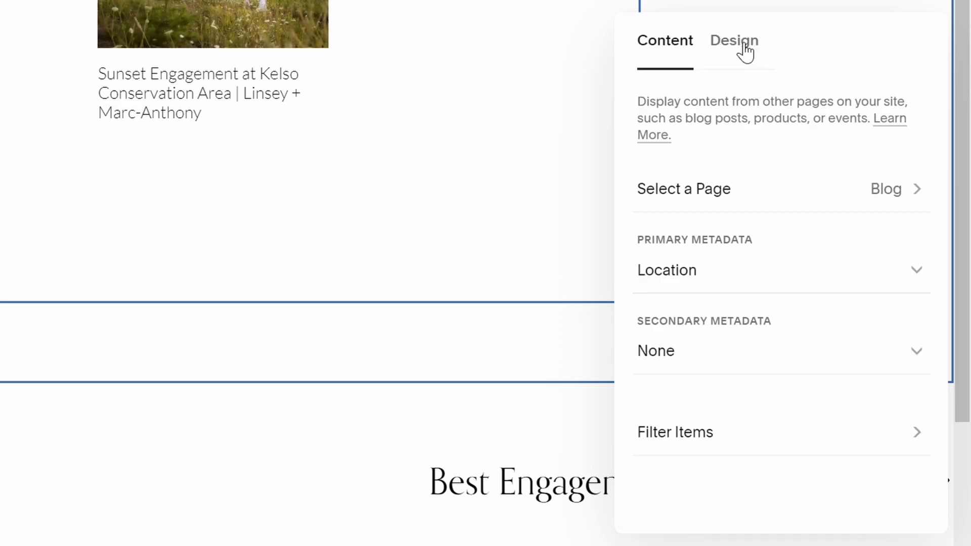
Change the summary block's layout to Grid and set its number of items to 30
click(744, 51)
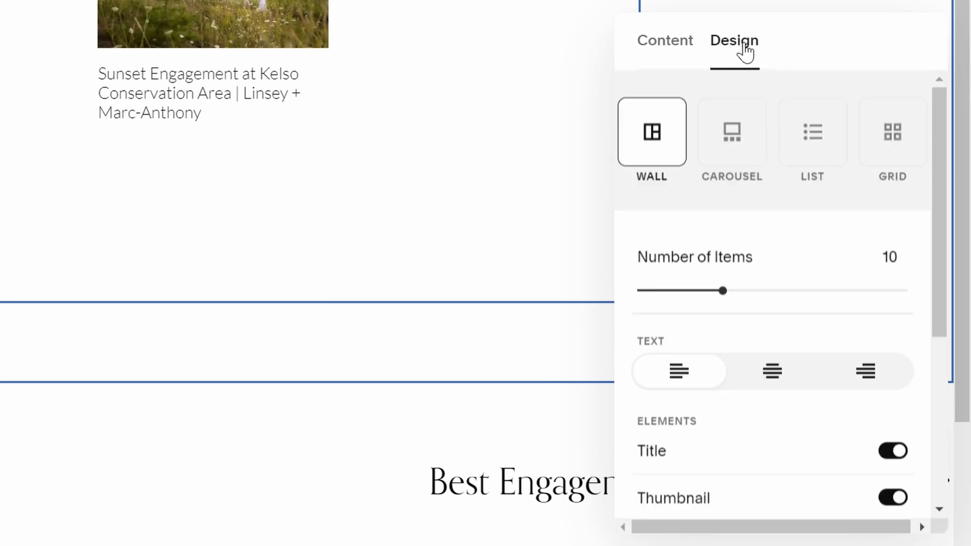
click(885, 145)
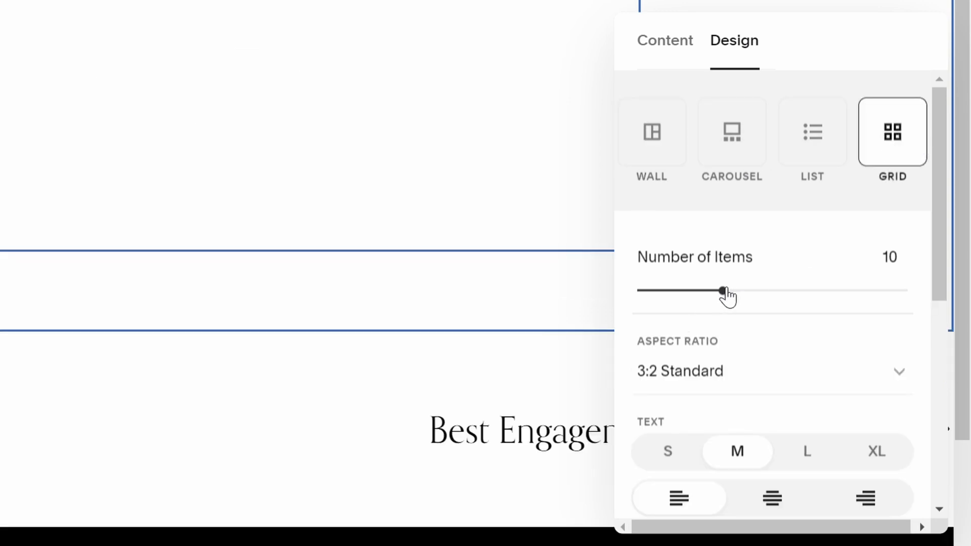
drag(865, 286, 948, 291)
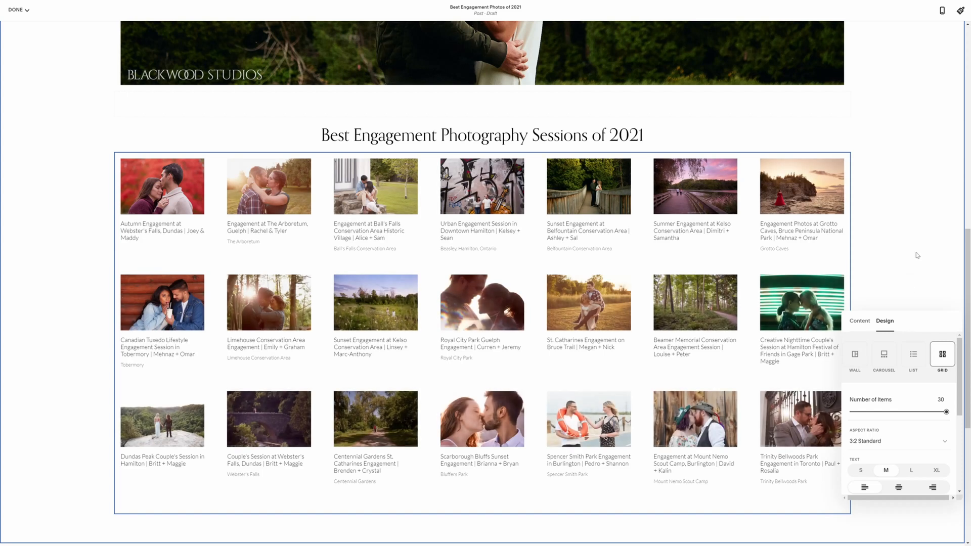
Set the summary block's column width to 500 px and its gutter width to 40 px
scroll(917, 255, down, 2)
scroll(889, 443, down, 3)
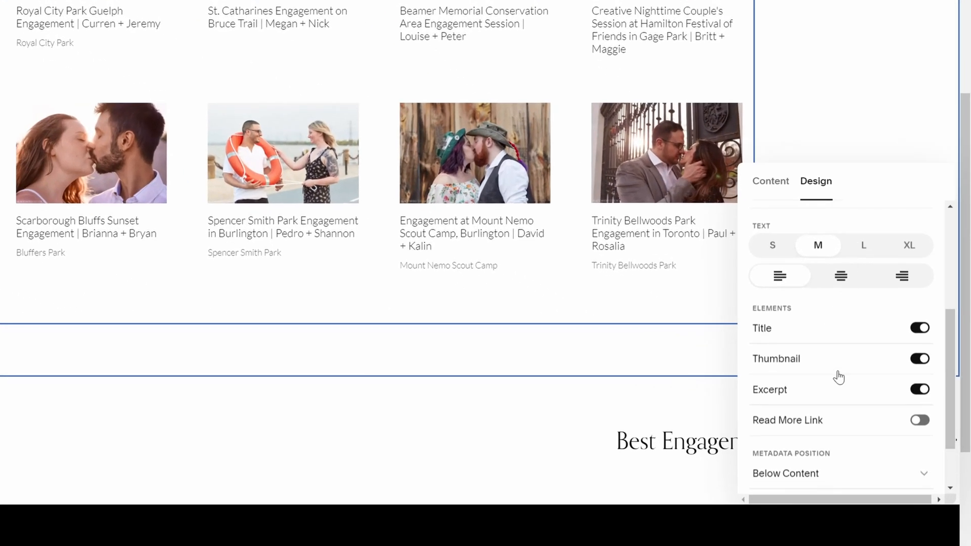
scroll(844, 344, up, 4)
scroll(847, 322, down, 5)
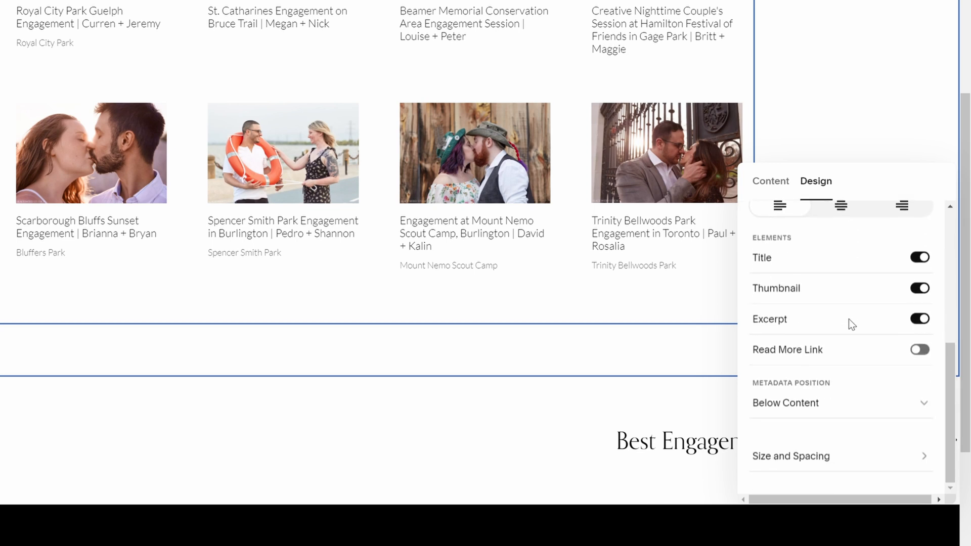
click(855, 461)
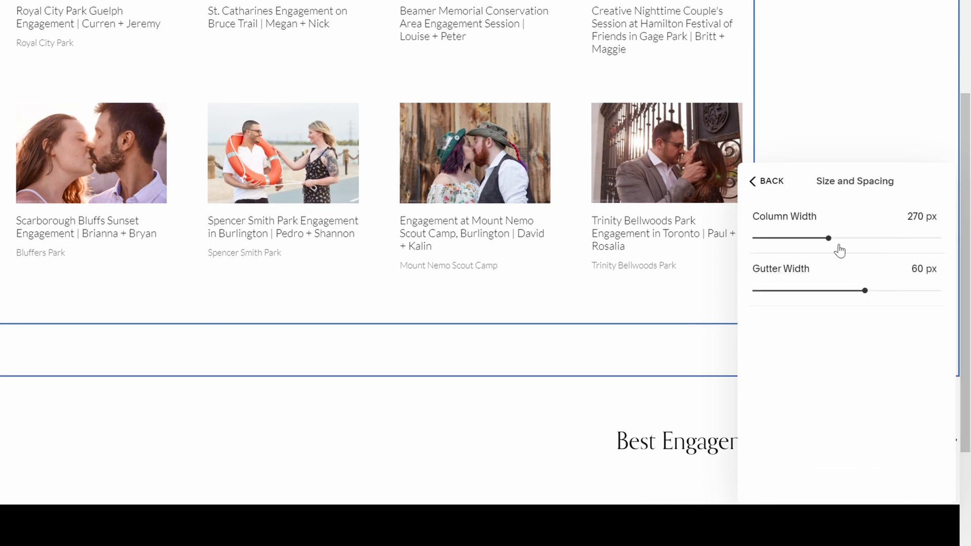
drag(865, 238, 905, 236)
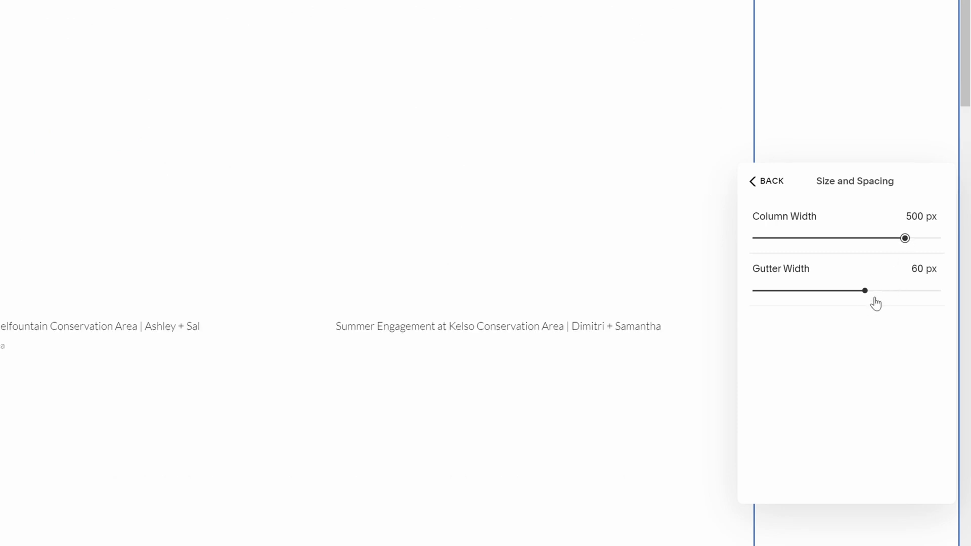
drag(862, 291, 829, 289)
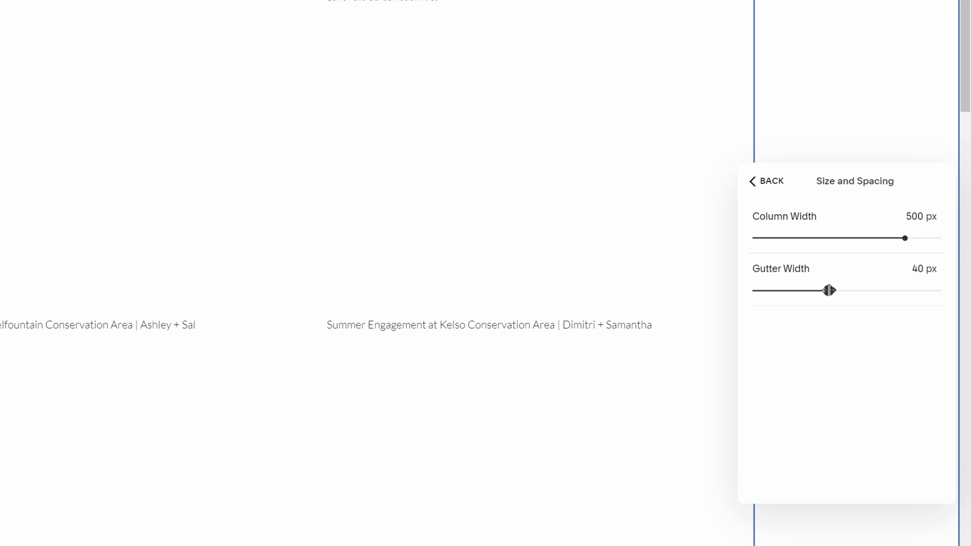
click(762, 183)
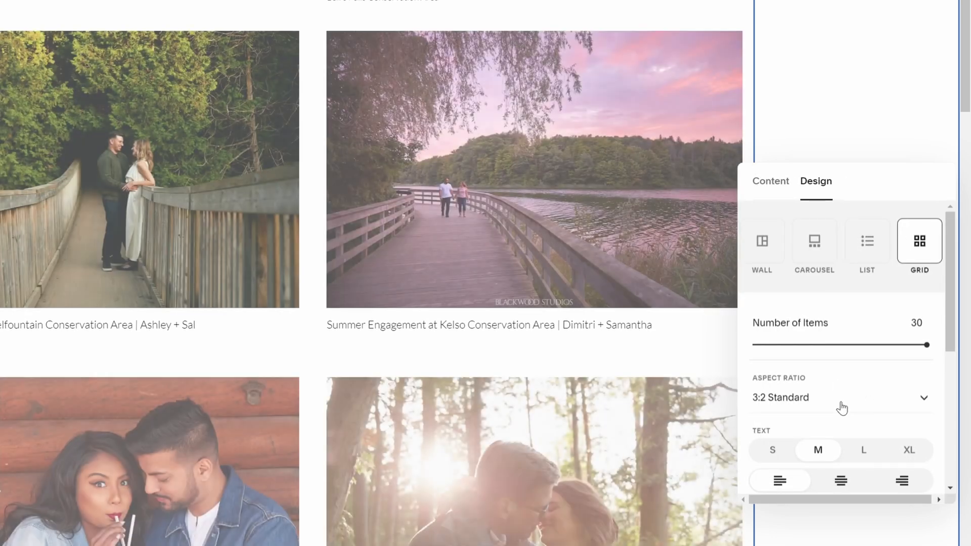
Set the summary block's text size to L and turn off its excerpts
scroll(865, 399, down, 5)
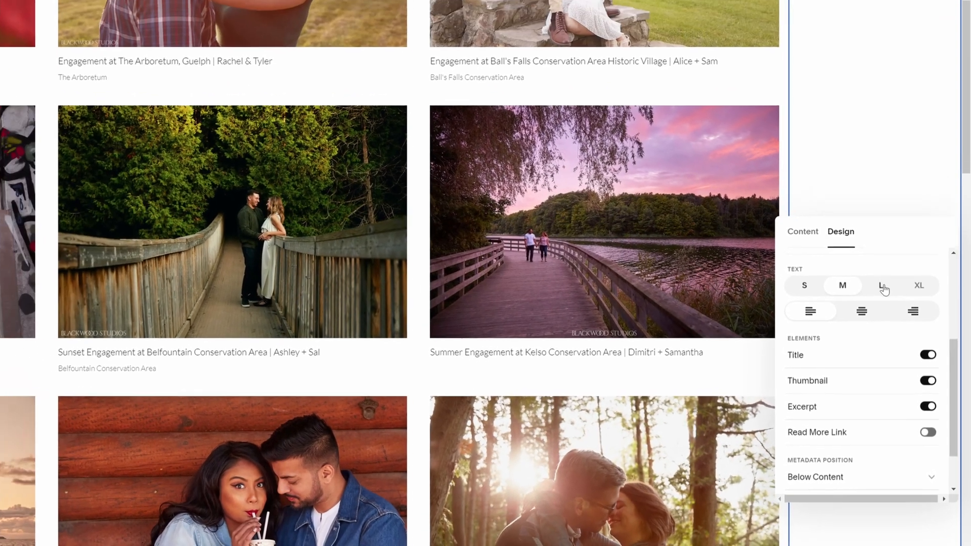
click(872, 266)
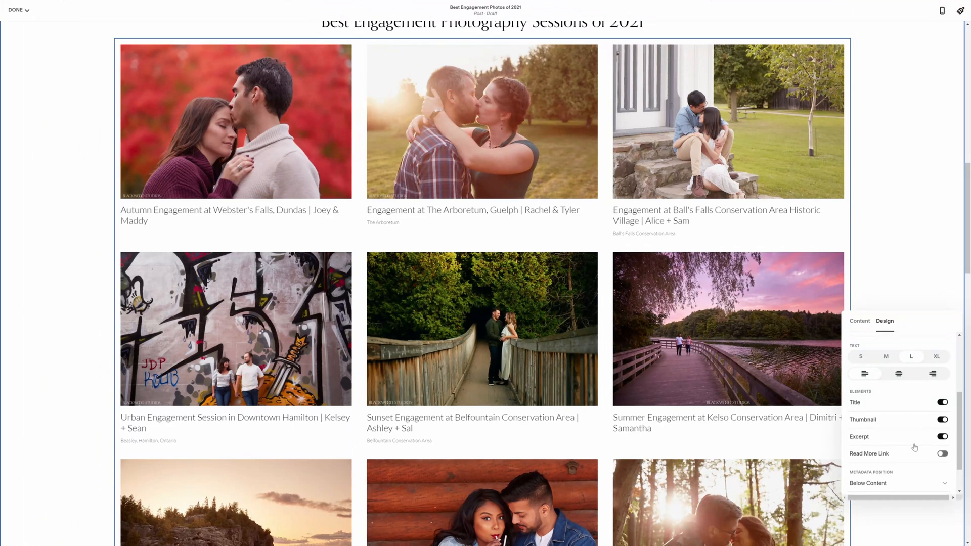
scroll(914, 447, down, 5)
click(943, 399)
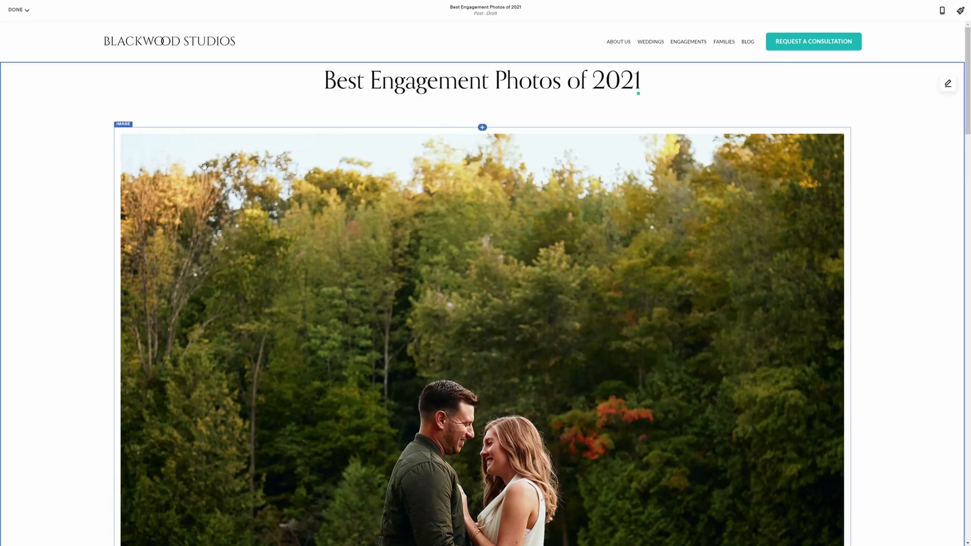
Schedule the blog post for publication on December 1, 2021 at 12:00am
click(21, 10)
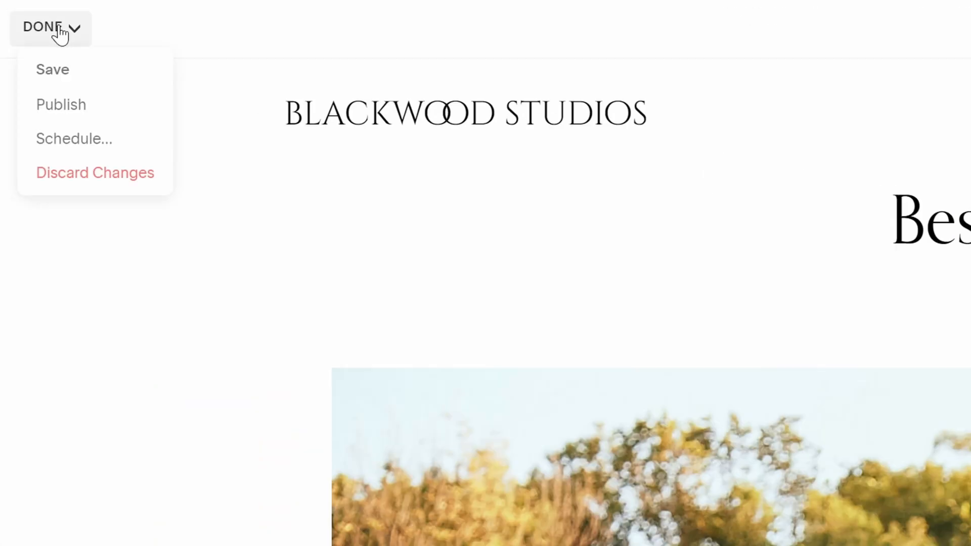
click(71, 140)
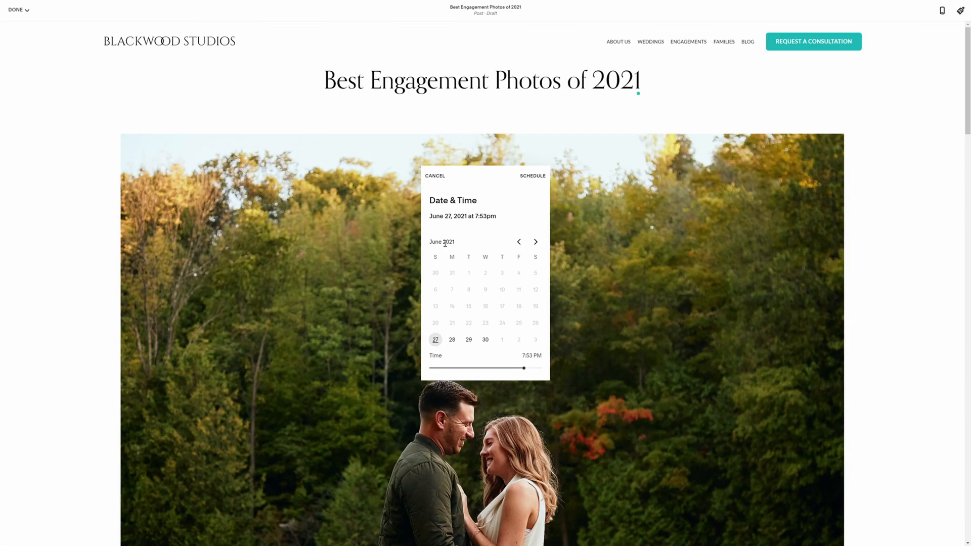
click(535, 242)
click(535, 241)
click(536, 242)
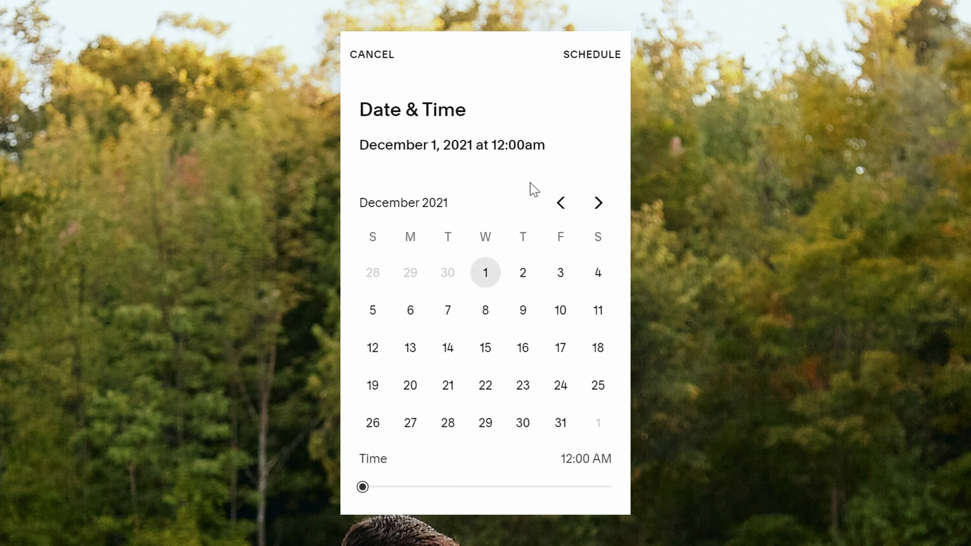
click(592, 56)
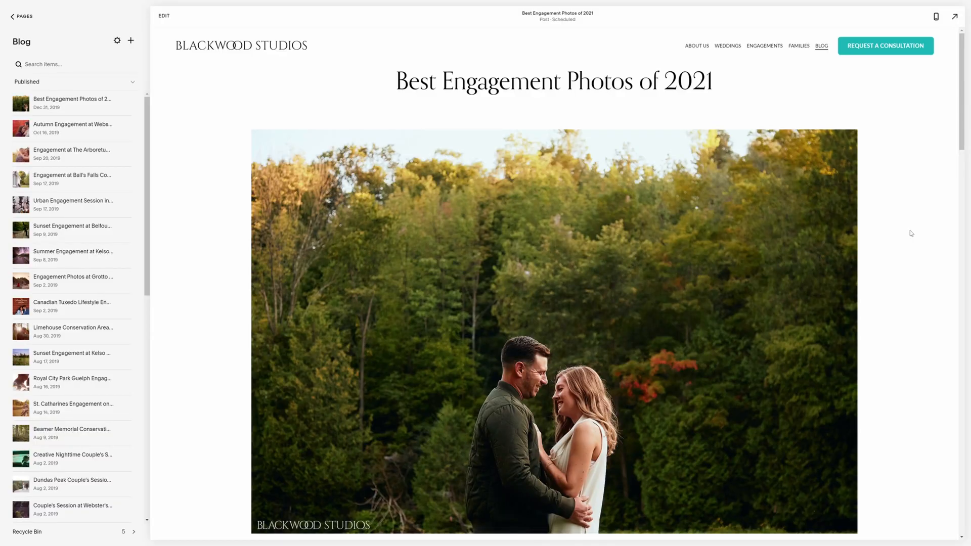
Review the scheduled post's header photo, heading and grid of engagement sessions in the page preview
scroll(911, 233, down, 6)
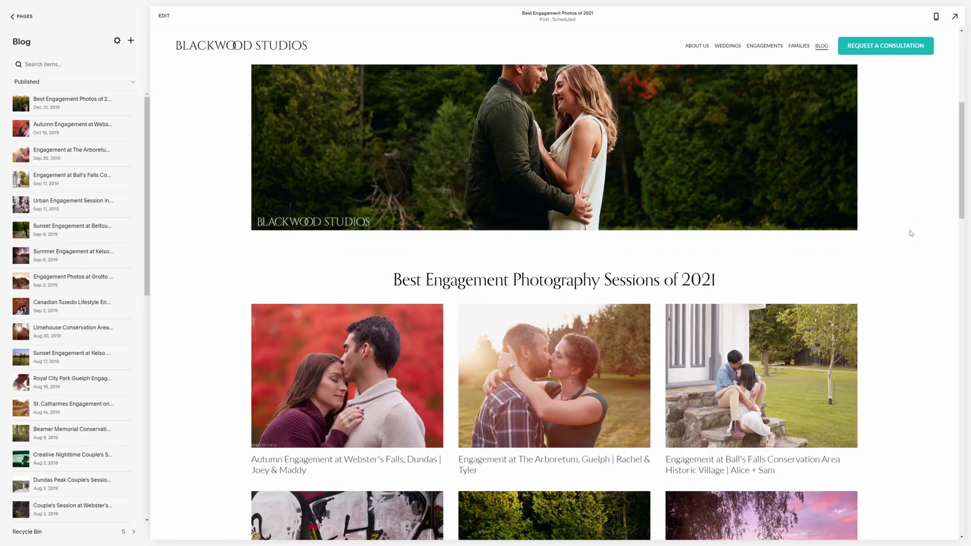
scroll(911, 233, down, 3)
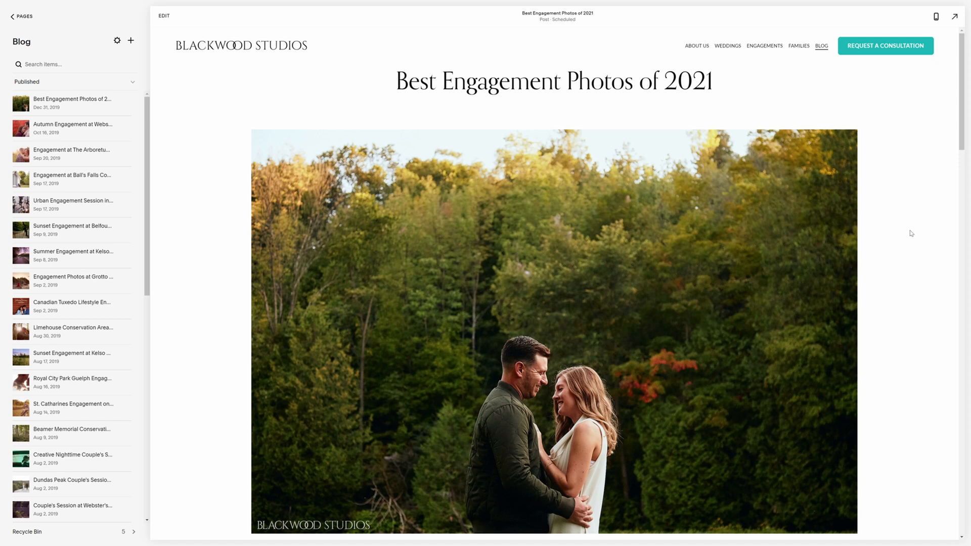
scroll(911, 233, down, 8)
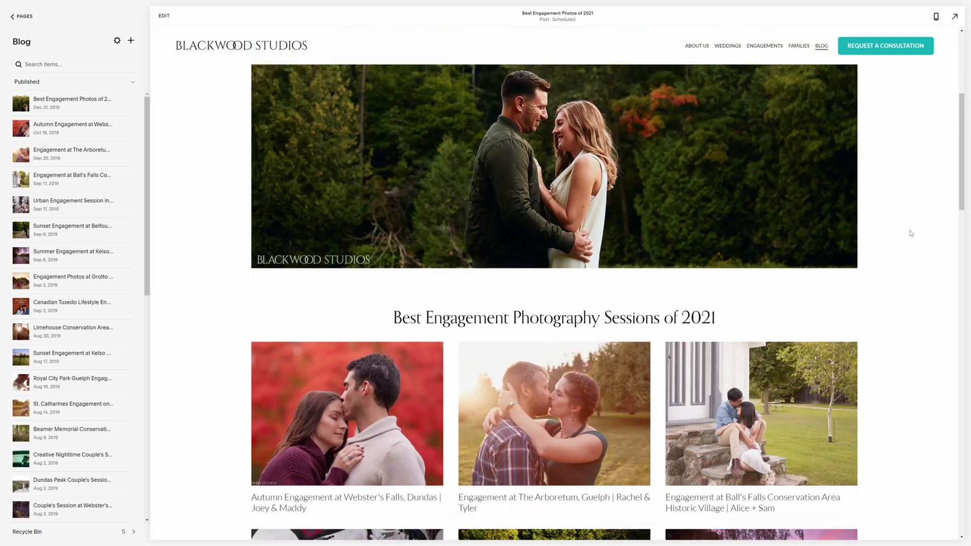
scroll(911, 233, down, 6)
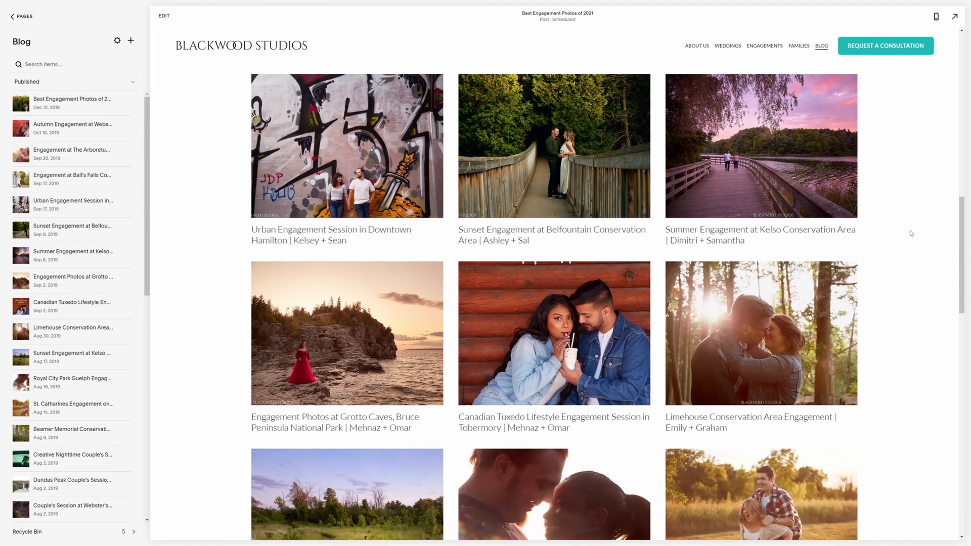
scroll(911, 233, down, 6)
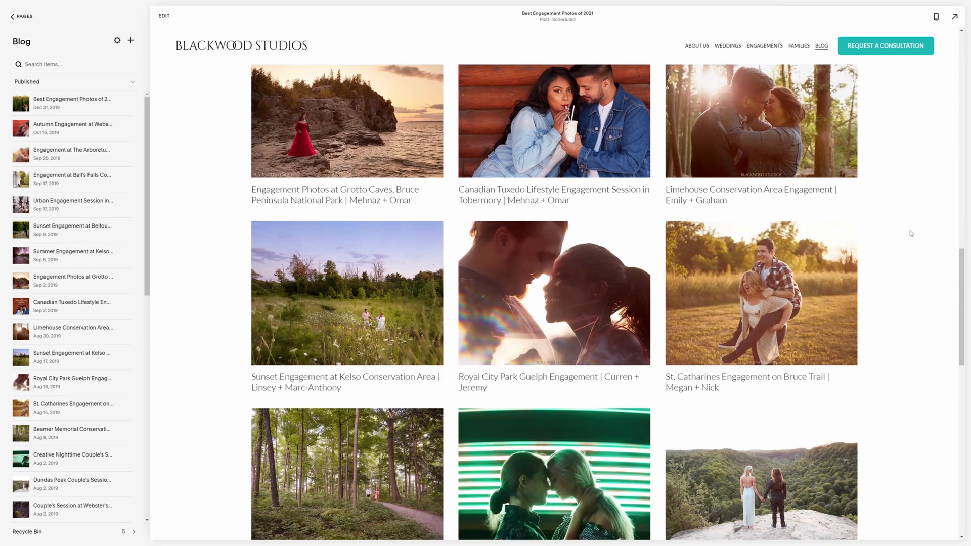